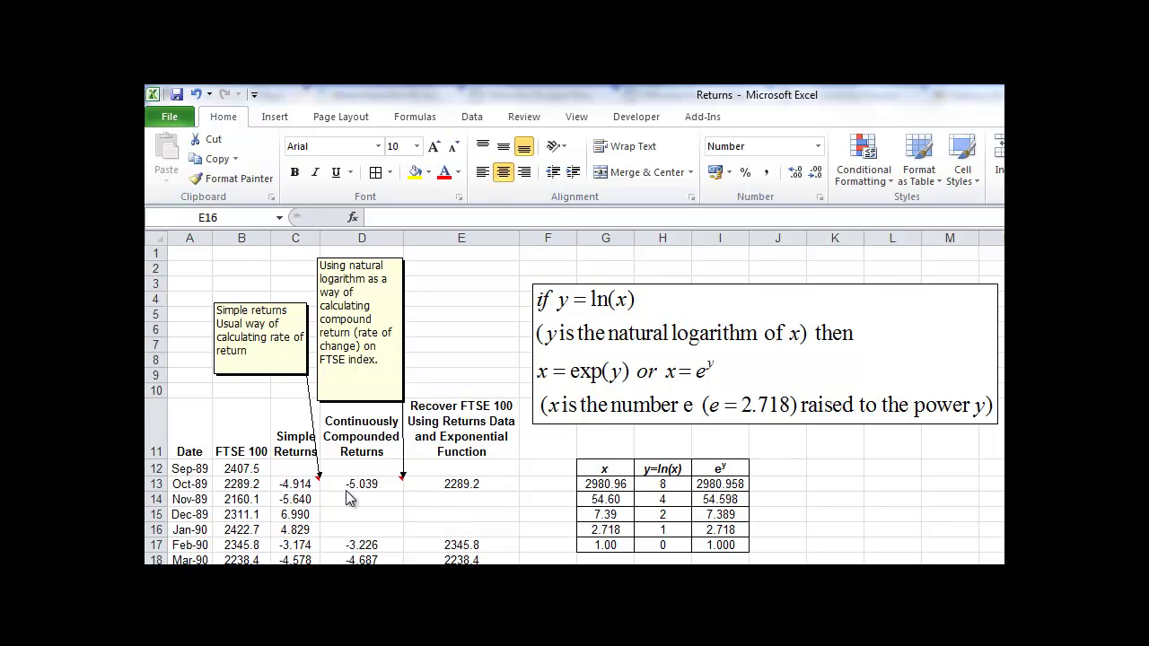
- Review and confirm the Oct-89 simple return formula
click(298, 482)
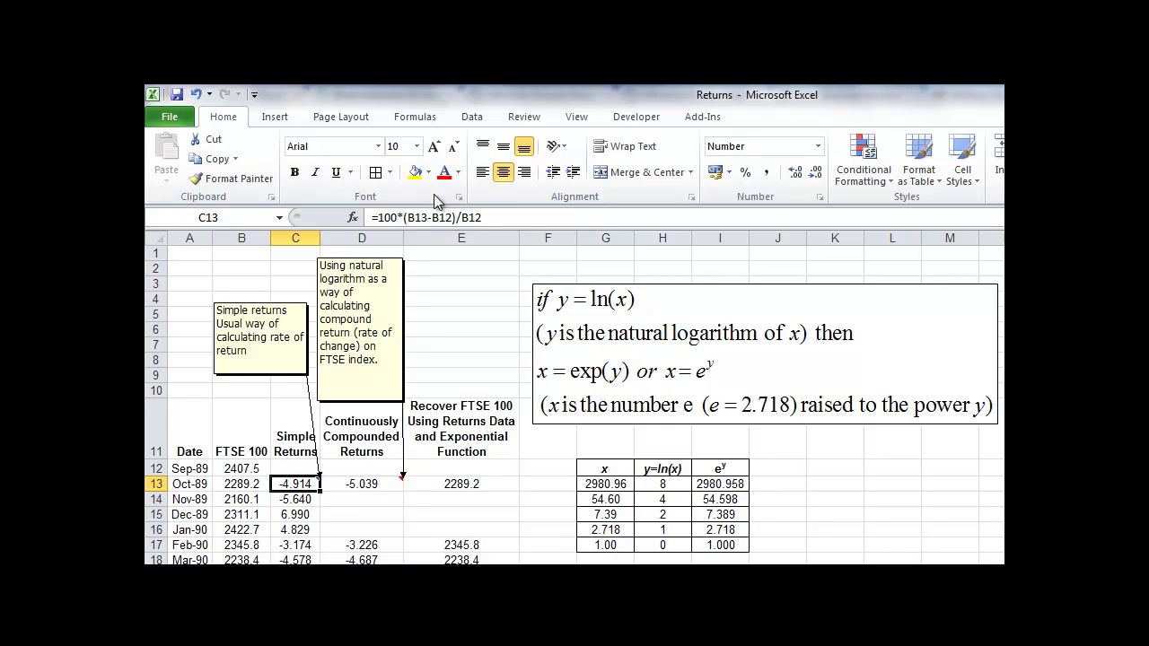
click(493, 217)
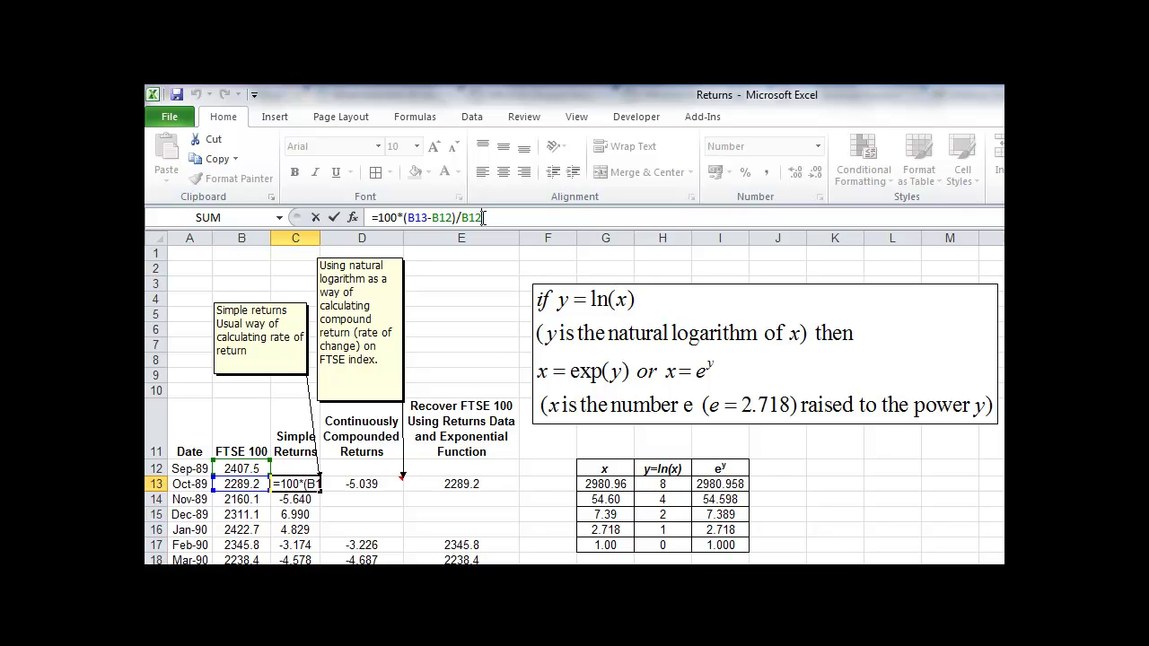
click(331, 514)
key(Up)
key(Up)
key(Left)
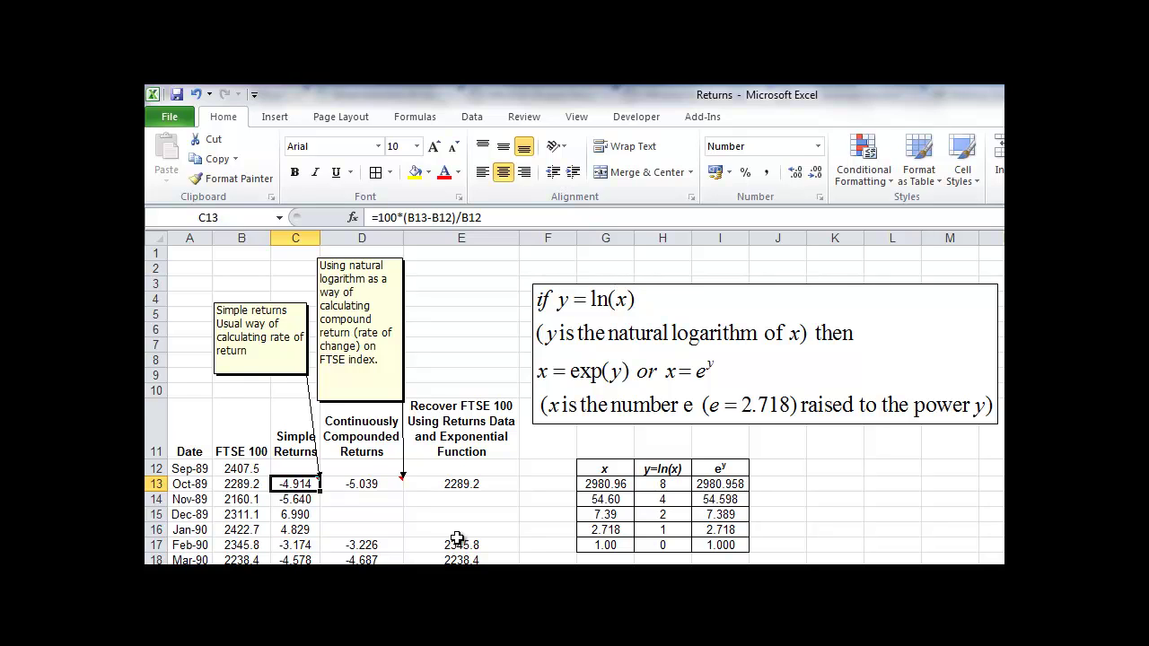
- Review and confirm the Oct-89 log return formula, then inspect the FTSE recovery formula
click(350, 484)
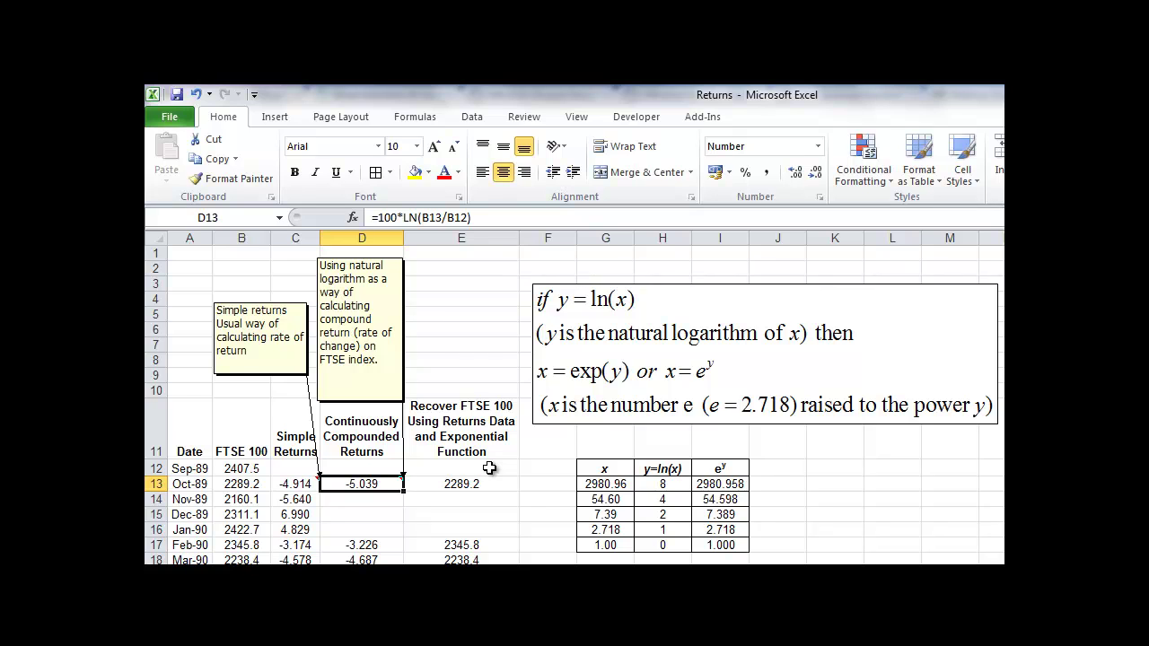
click(448, 217)
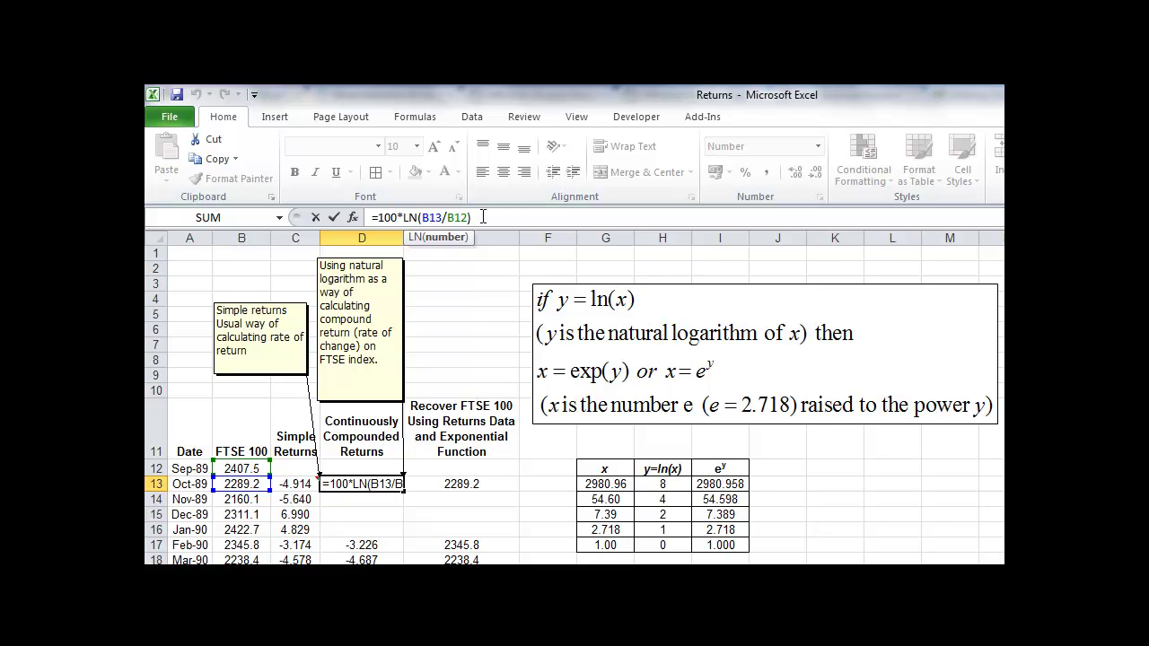
key(Return)
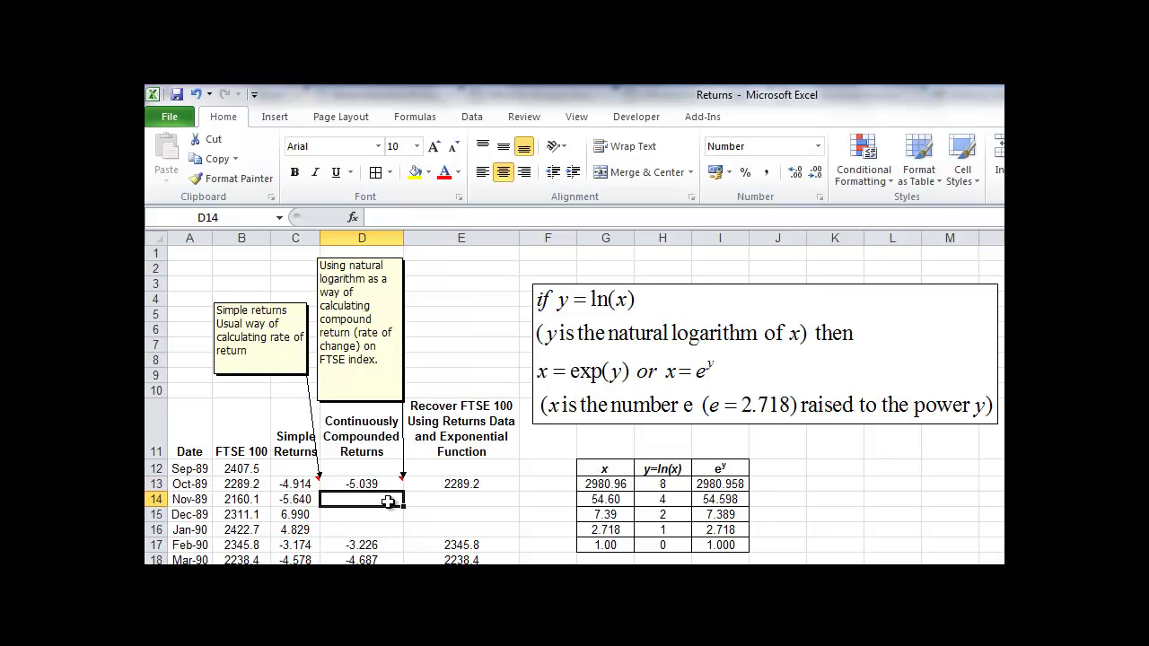
click(383, 485)
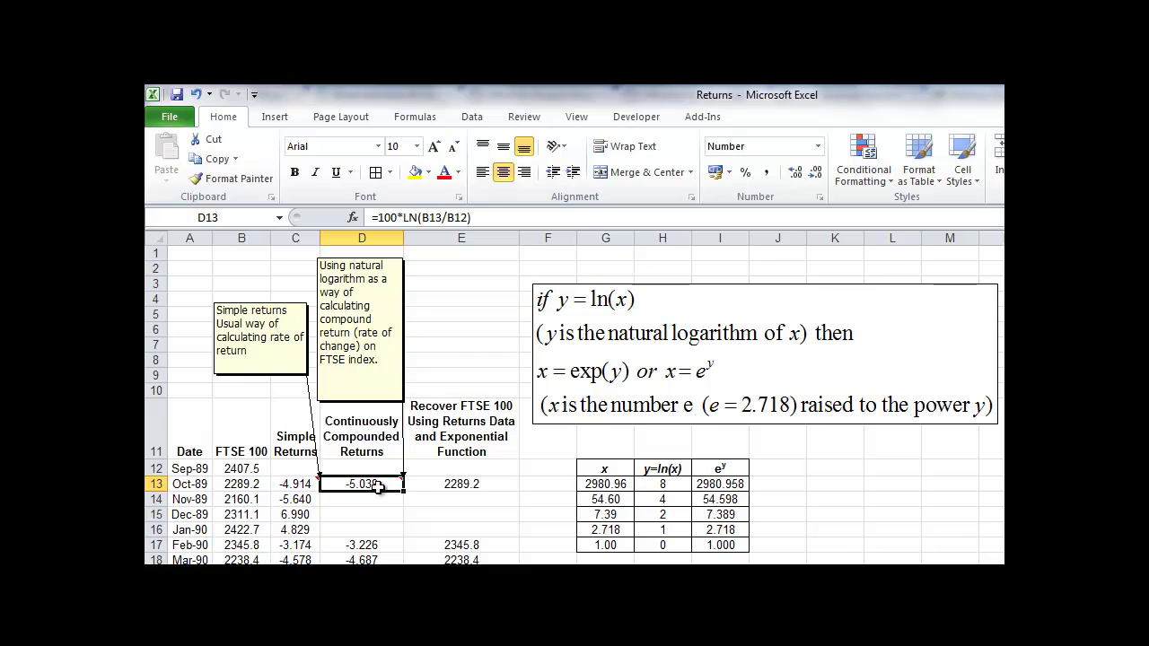
click(457, 484)
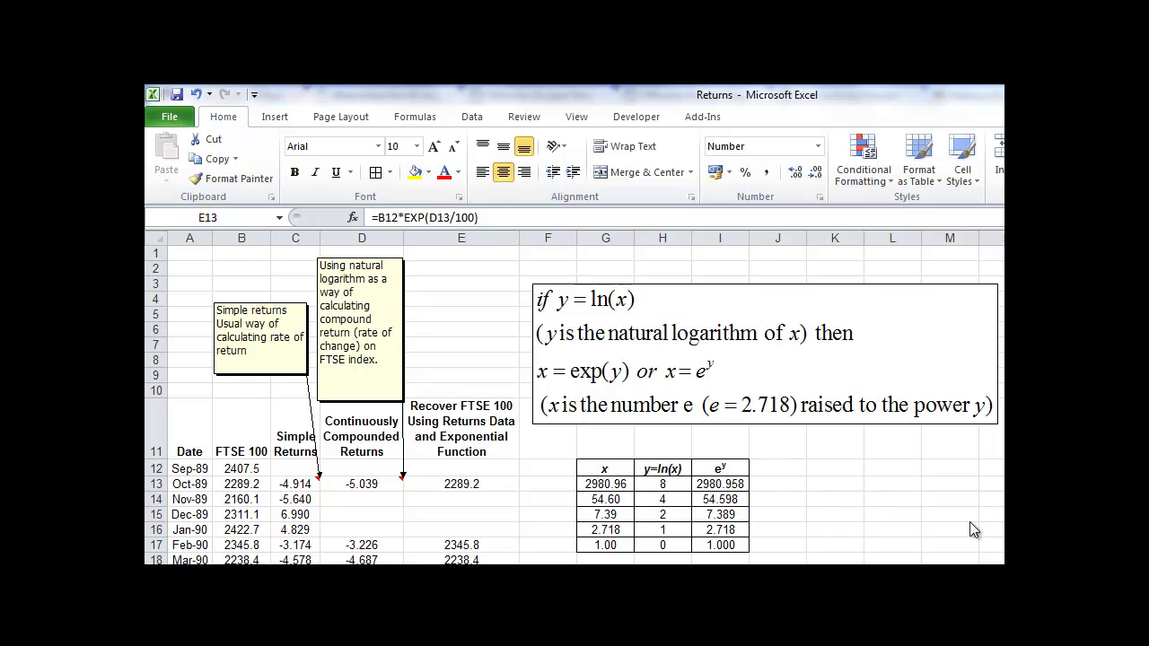
- Check the demo row for x = 2980.96: LN gives 8 and EXP returns 2980.958
click(609, 485)
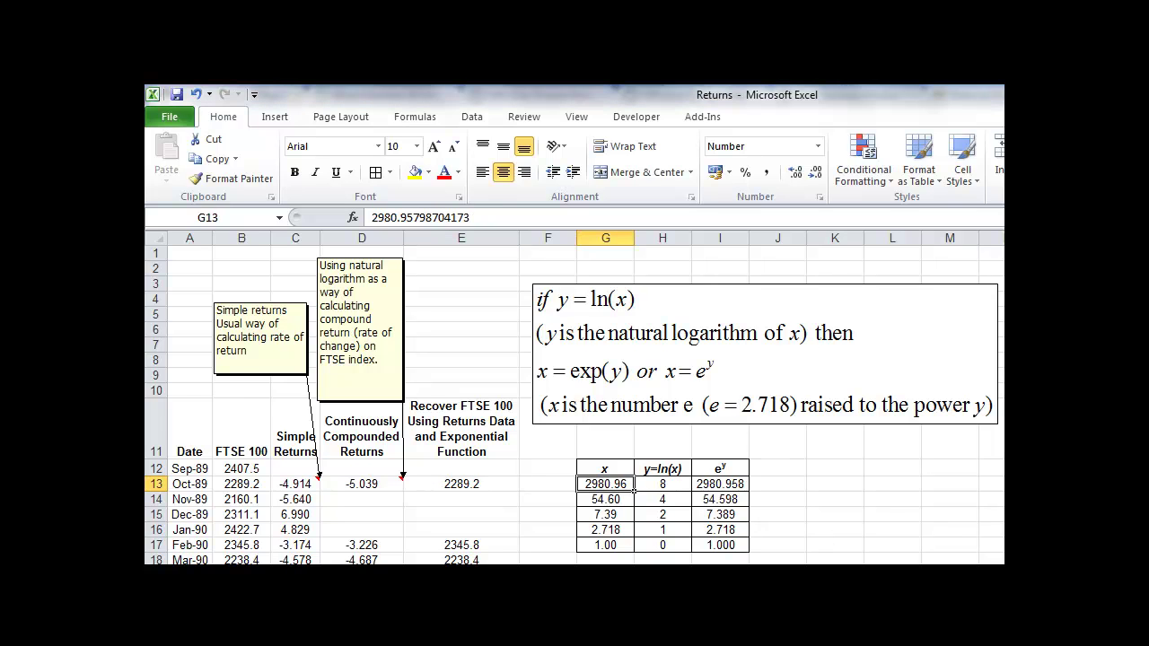
key(Down)
key(Down)
key(Down)
key(Down)
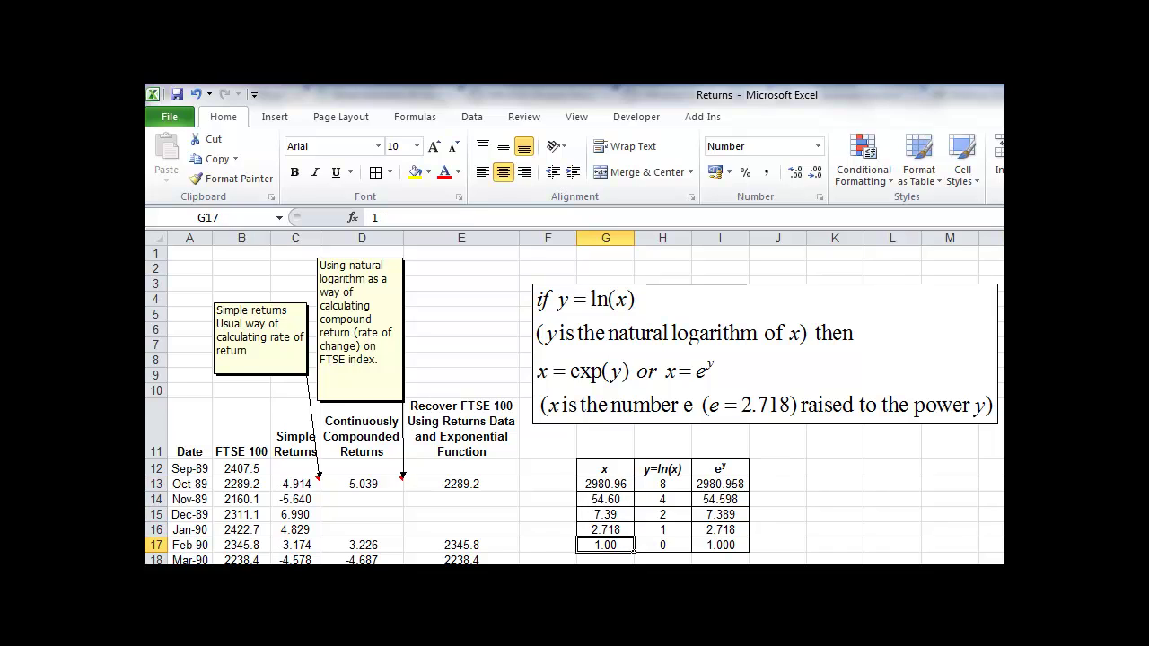
key(Right)
key(Up)
key(Up)
key(Up)
key(Up)
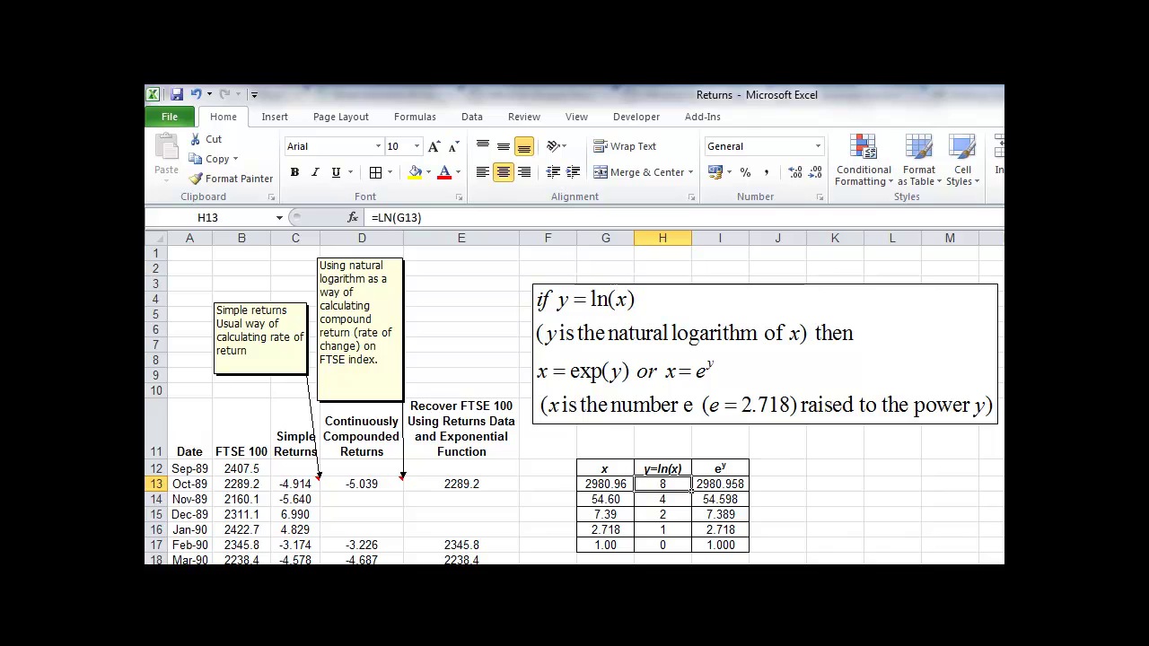
click(423, 217)
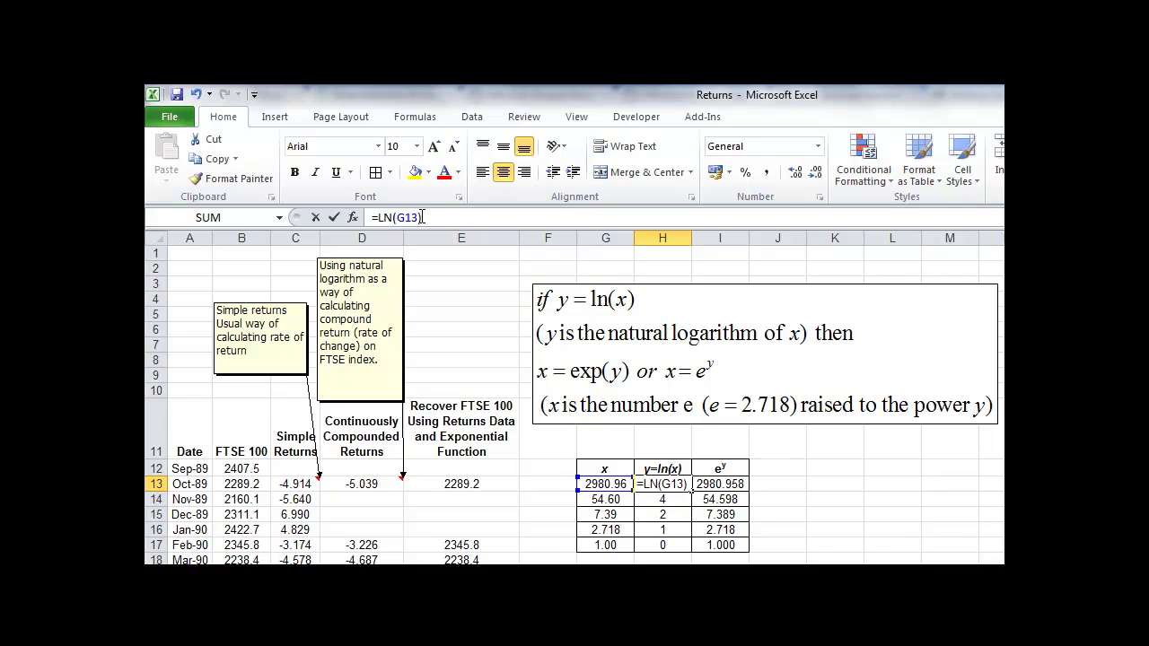
click(392, 217)
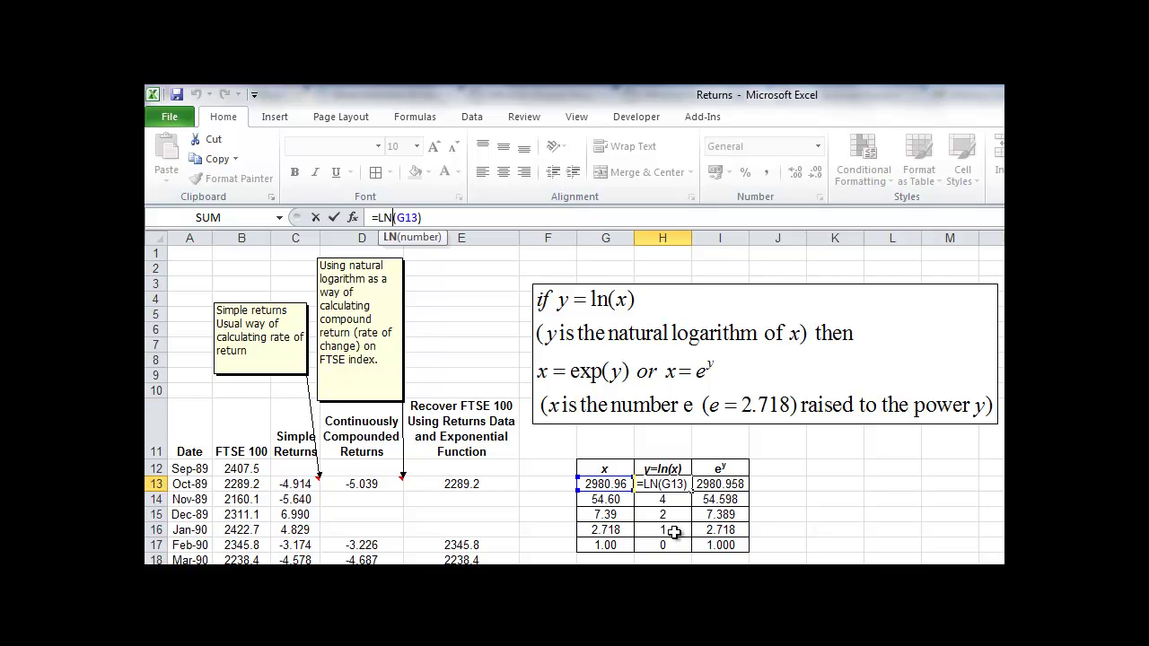
key(Escape)
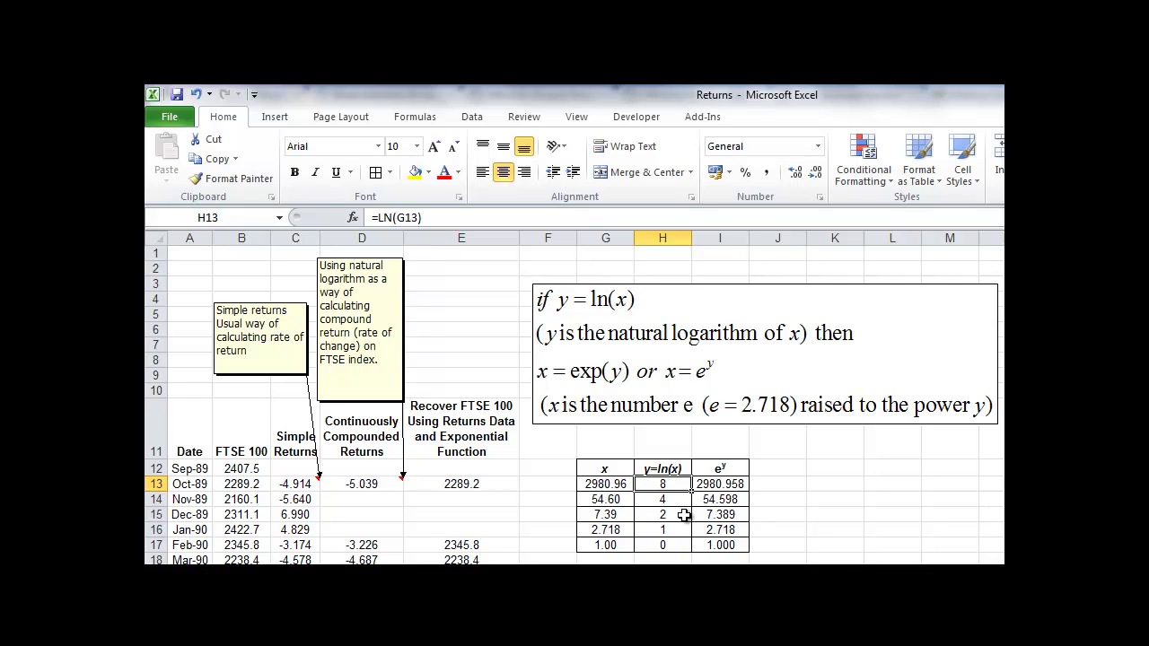
click(744, 485)
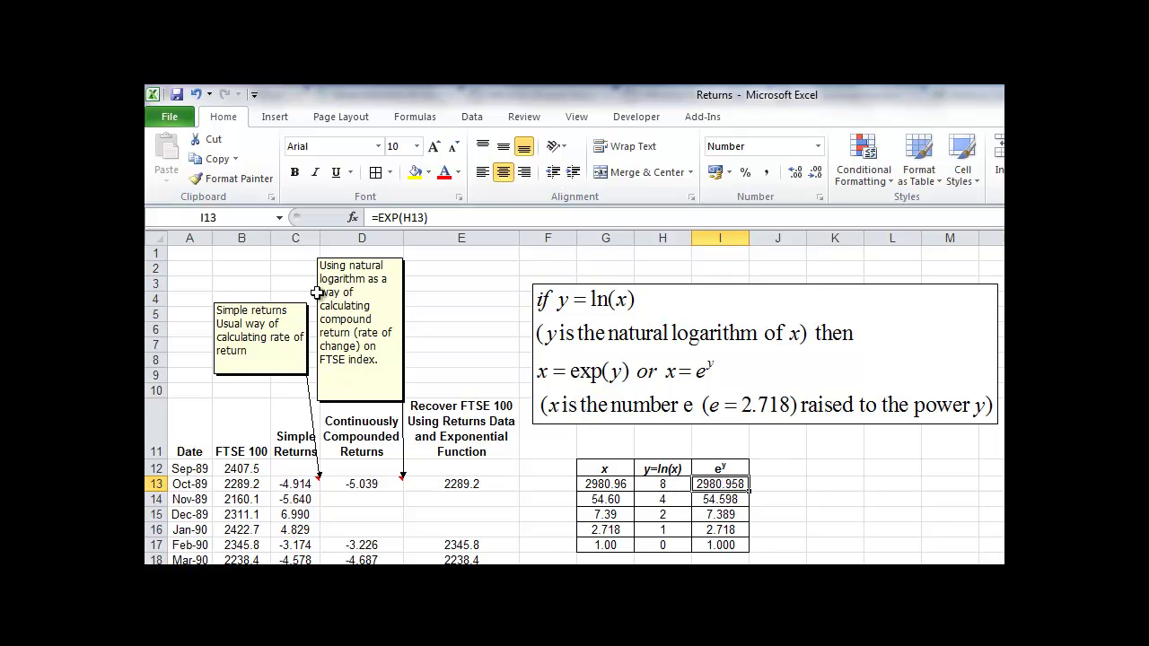
click(413, 218)
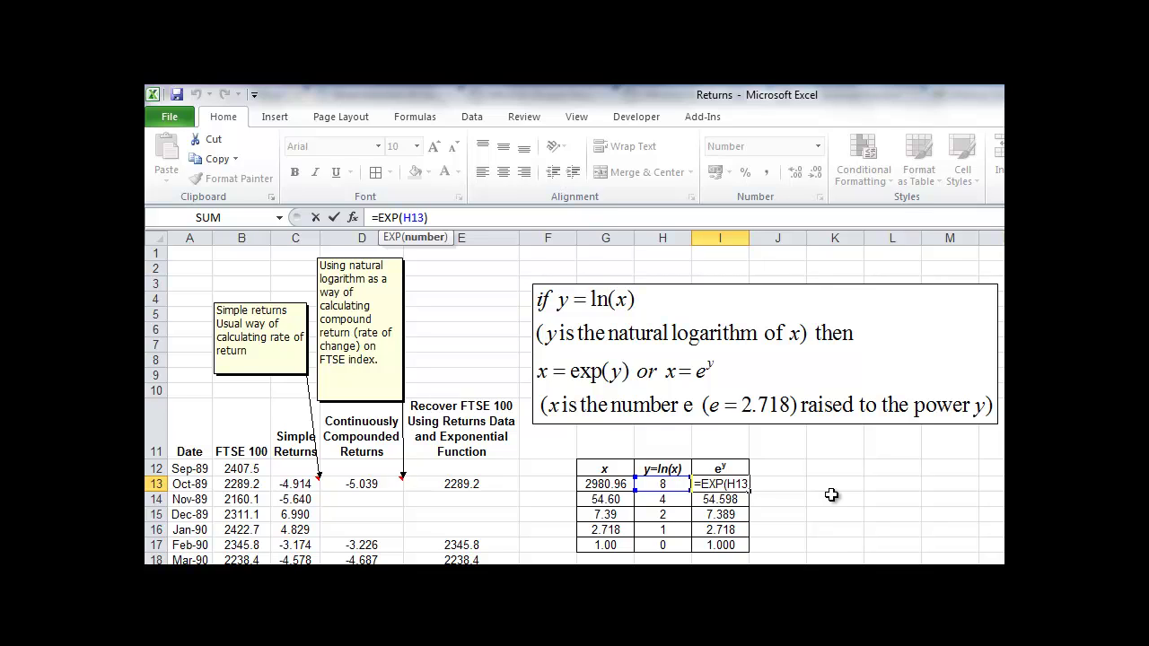
key(ctrl+Return)
- Check the demo row for x = 2.718: ln gives 1 and exp of 1 returns 2.718
click(729, 503)
click(587, 528)
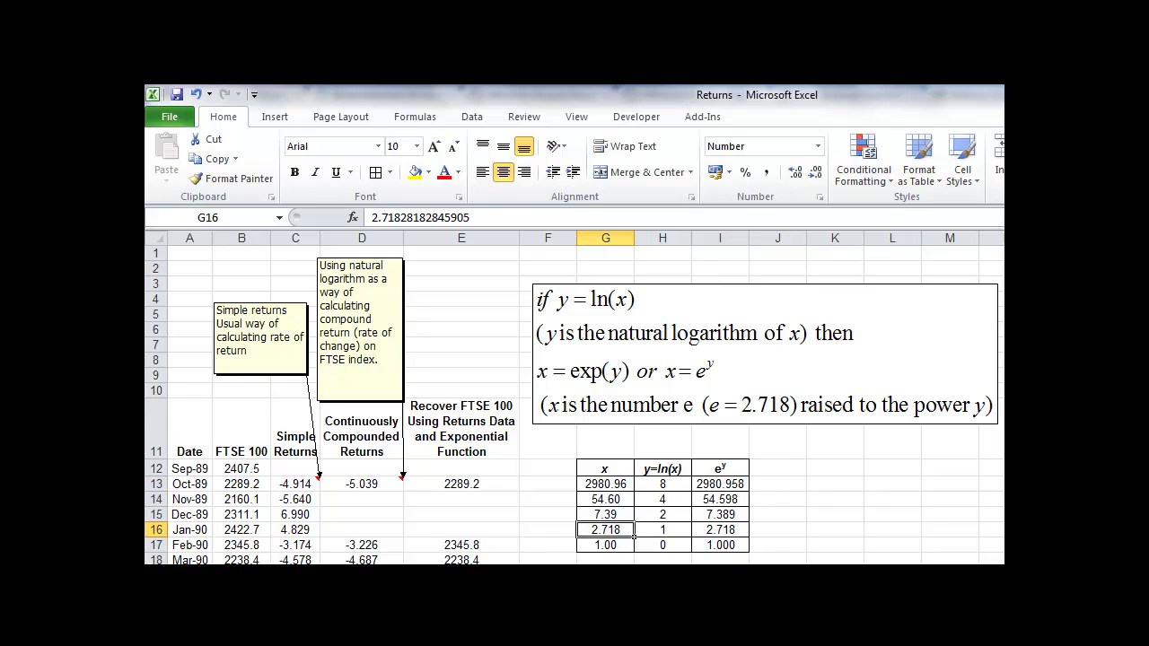
click(662, 530)
click(605, 529)
click(662, 529)
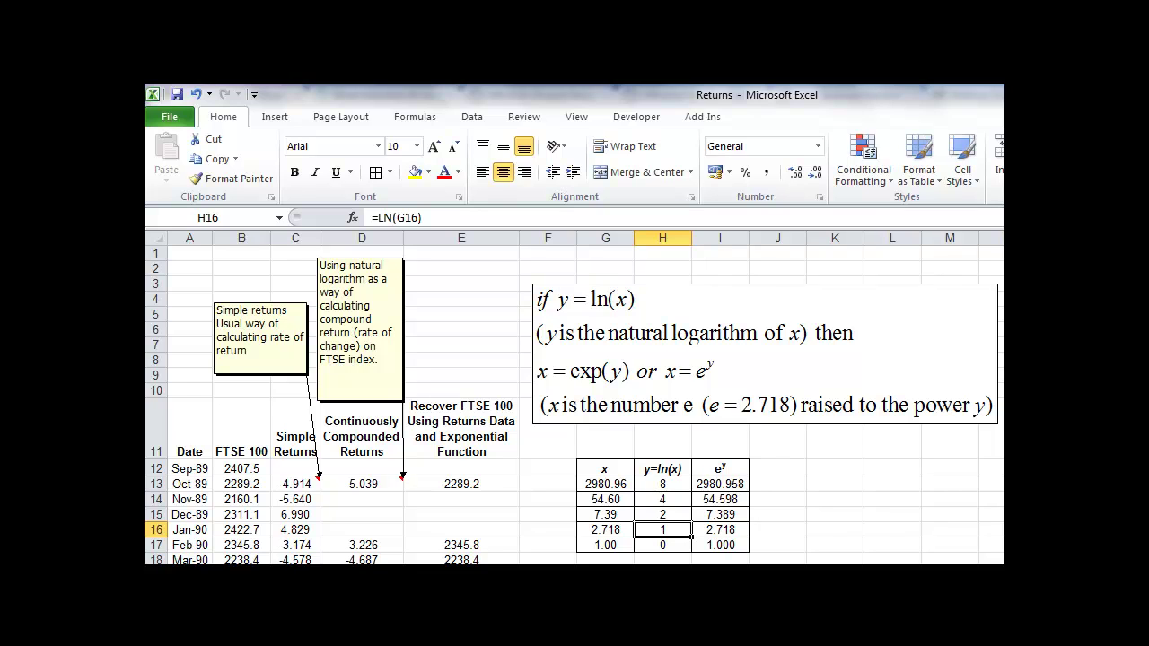
key(Right)
key(Left)
key(Right)
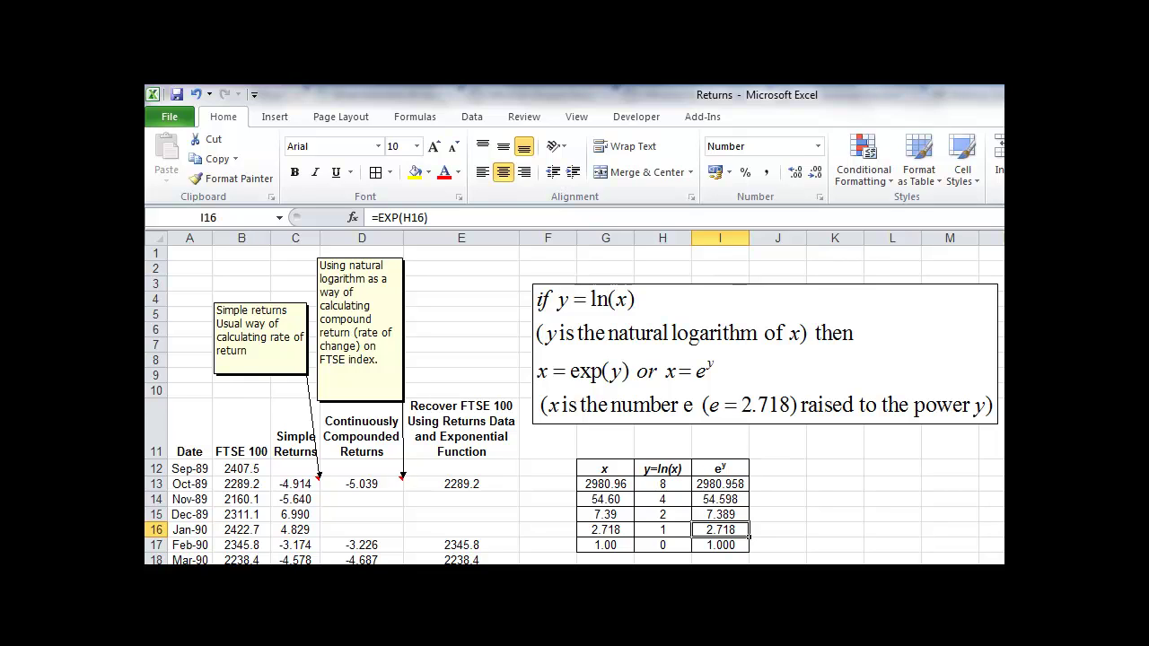
- Finish the last demo row: =LN(G17) gives 0 and =EXP(H17) gives 1.000 for x = 1.00
key(Down)
key(Left)
key(Left)
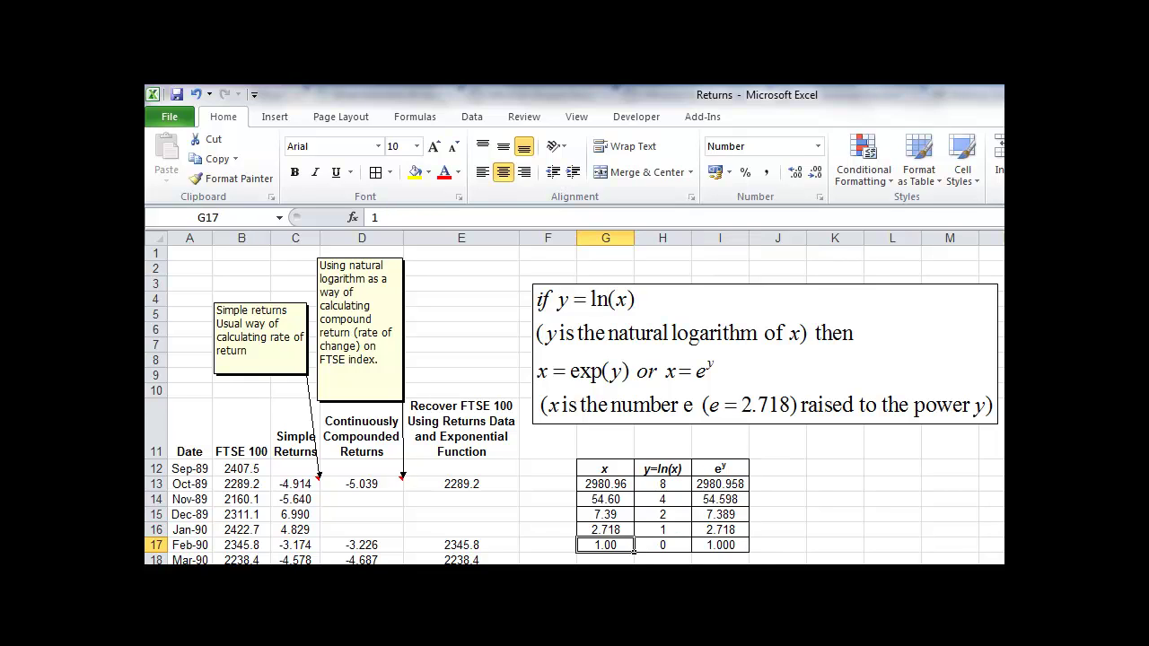
click(662, 544)
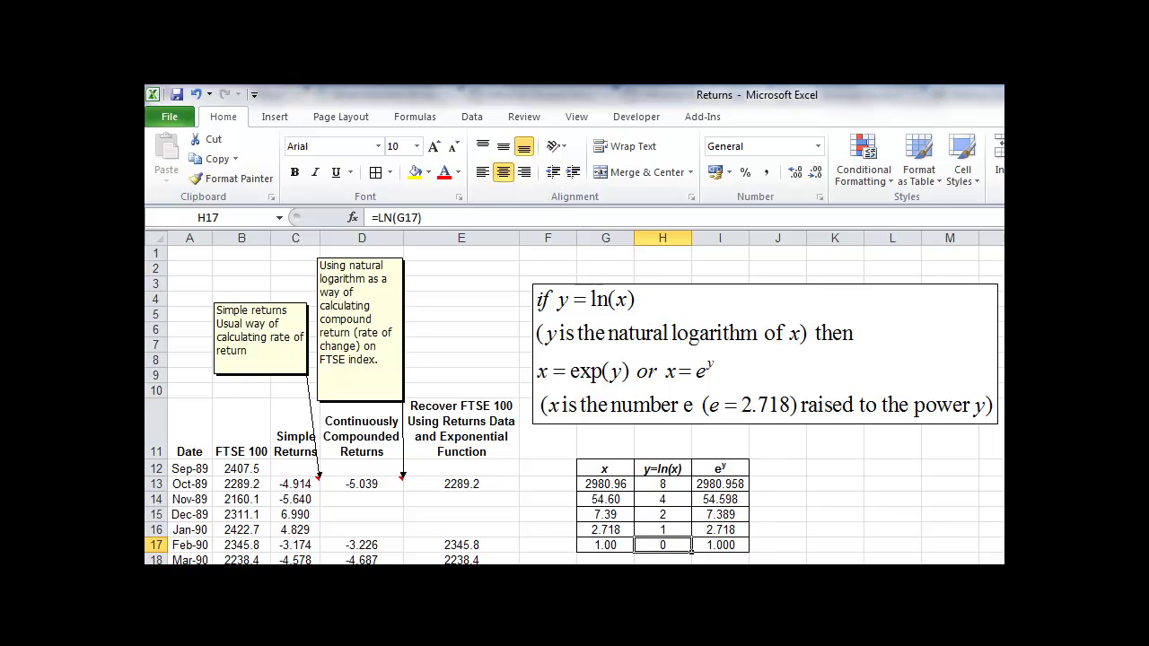
click(720, 544)
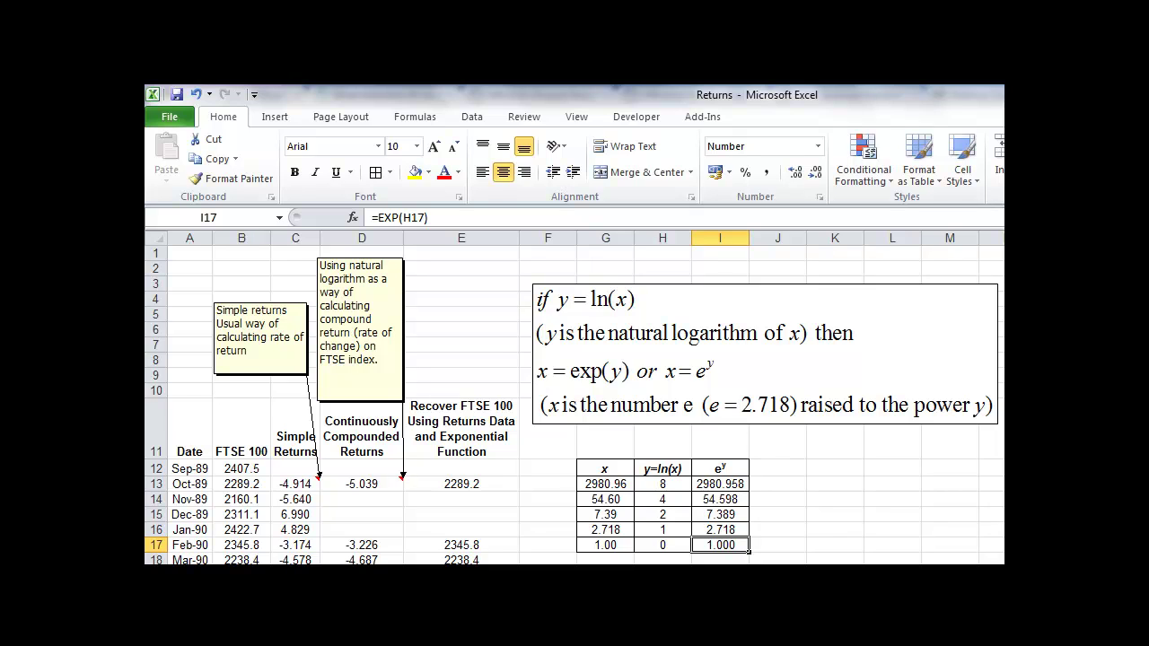
click(777, 547)
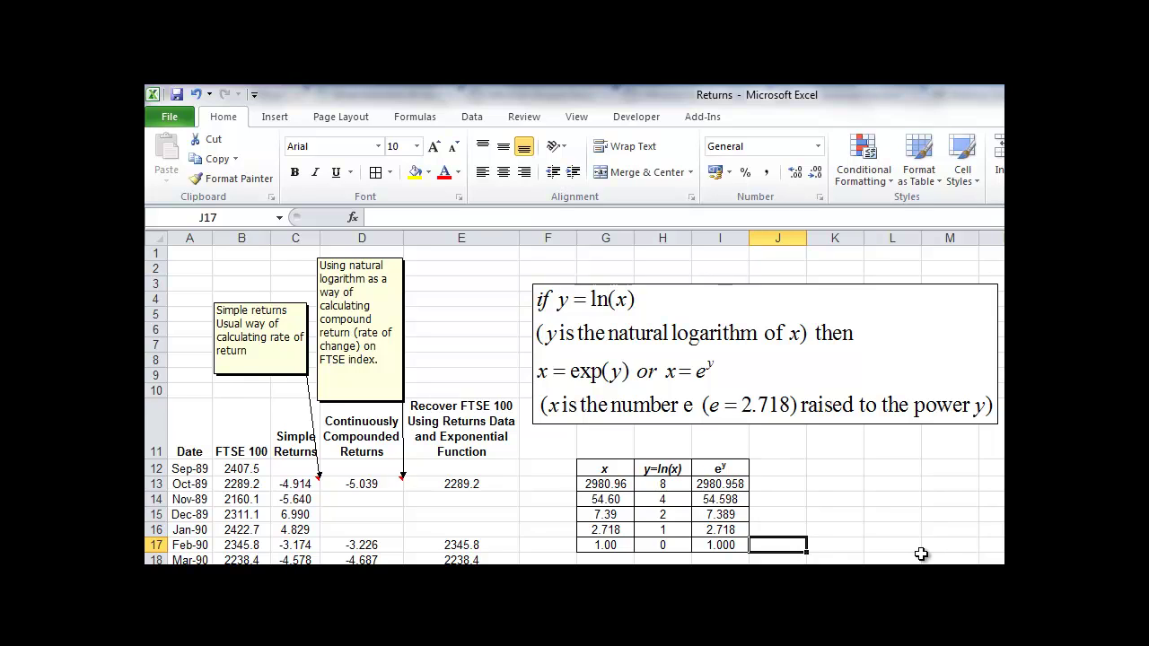
click(468, 483)
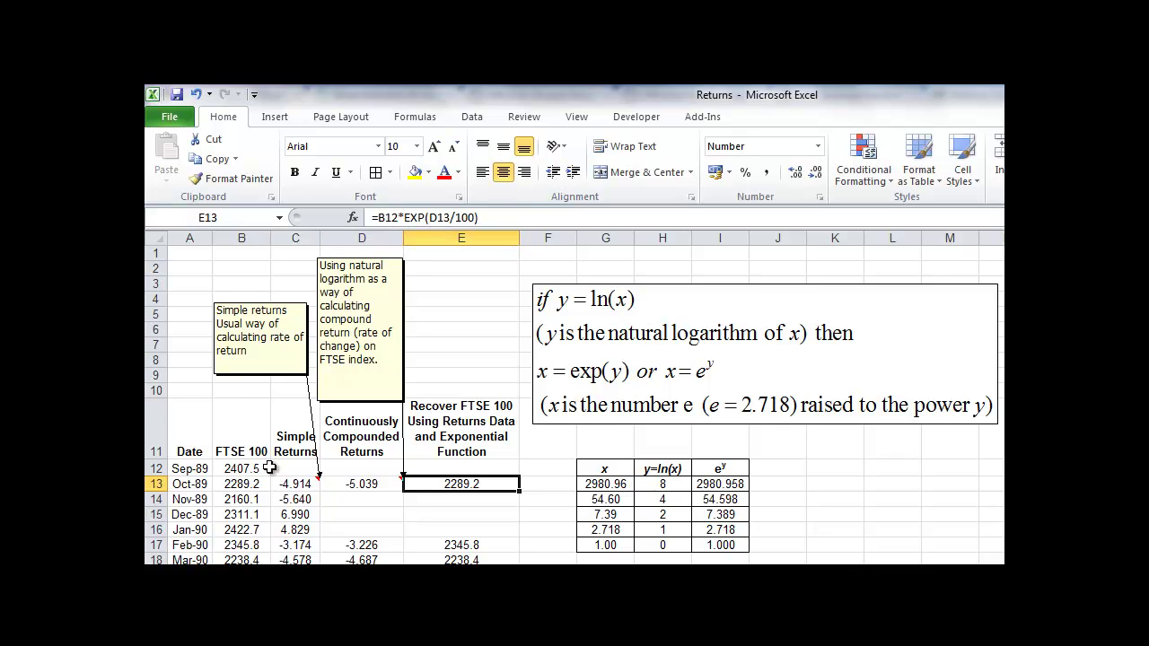
- Set E13 to =B12*EXP(D13/100), recovering Oct-89's FTSE value 2289.2 from the -5.039 log return
click(409, 218)
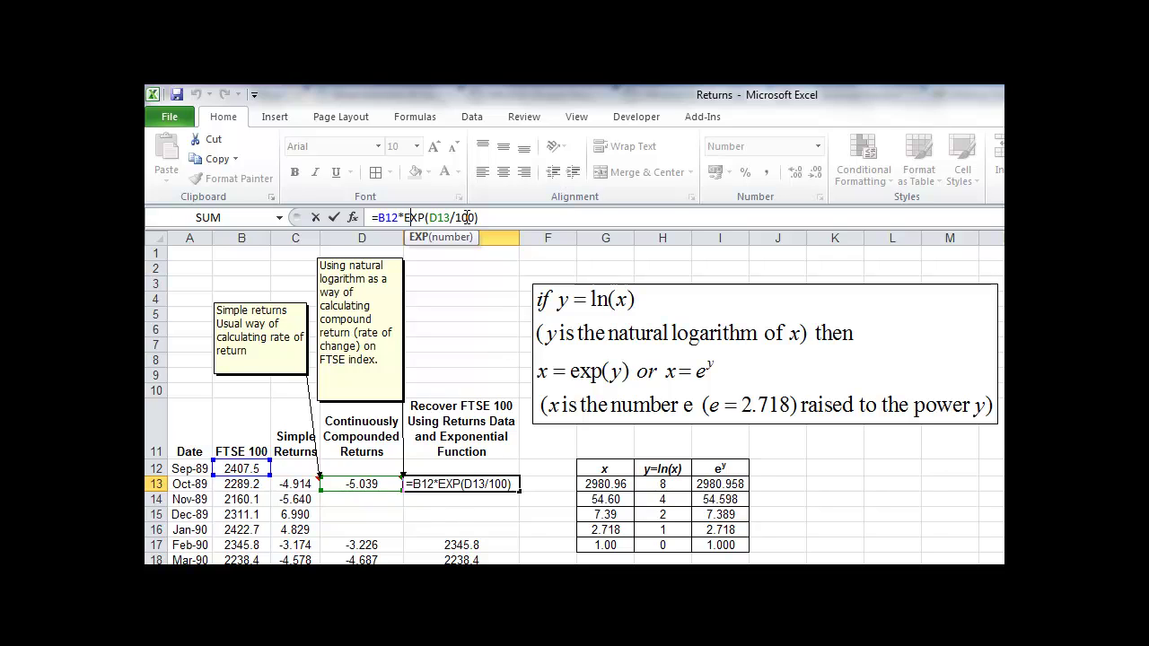
click(472, 514)
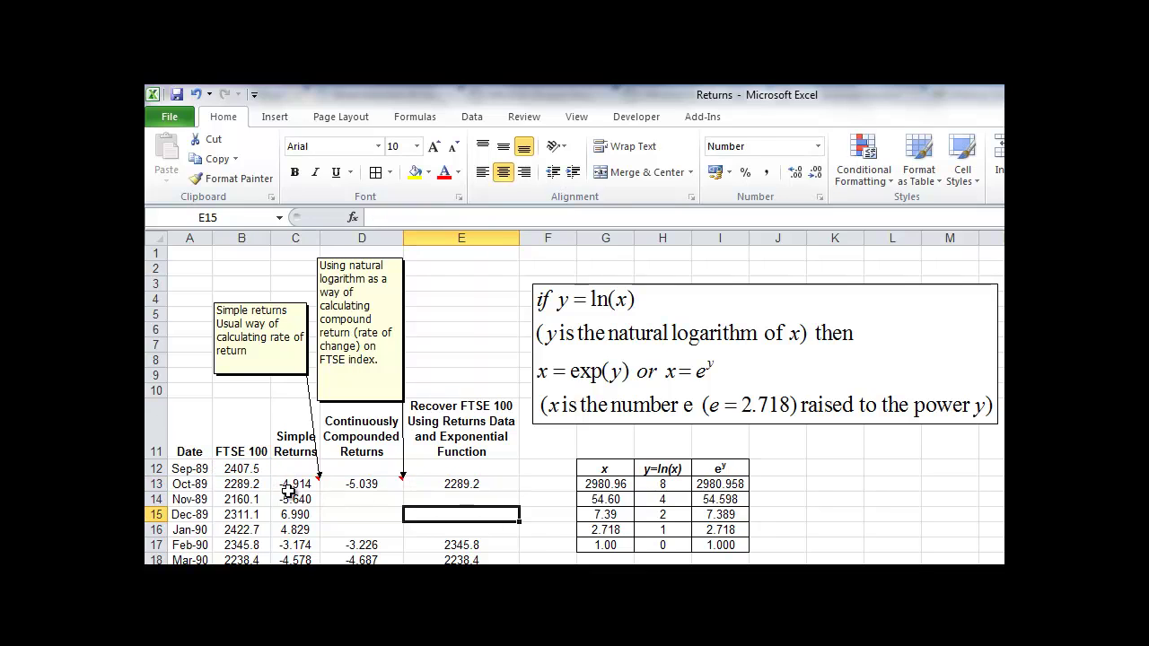
click(485, 486)
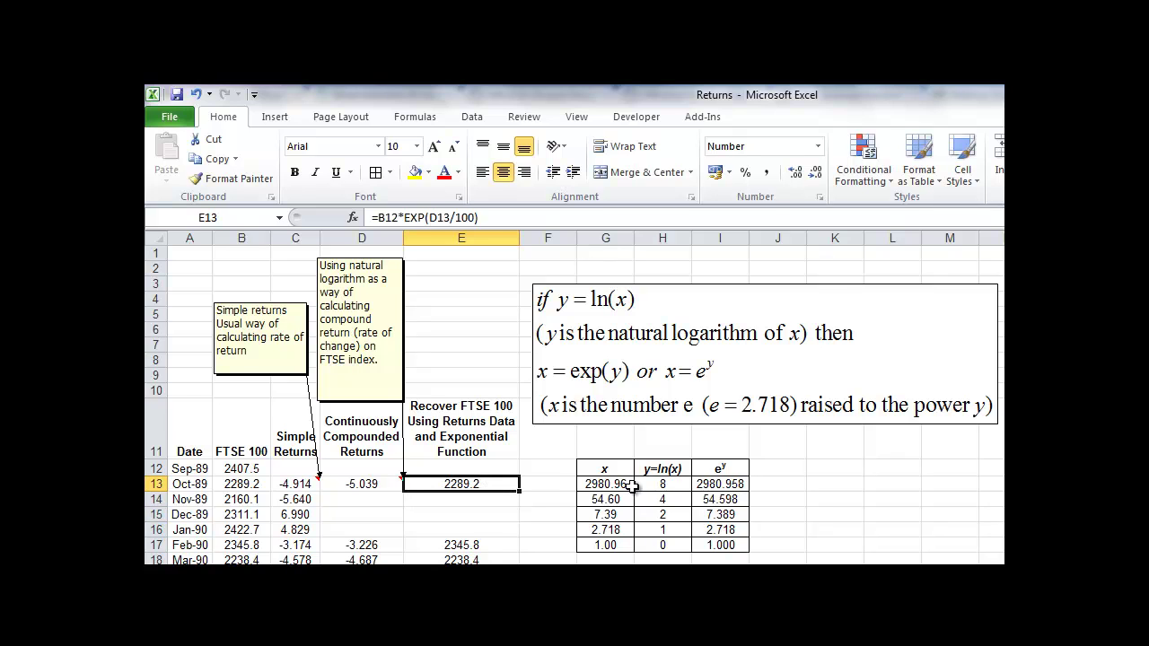
key(Left)
key(Left)
key(Left)
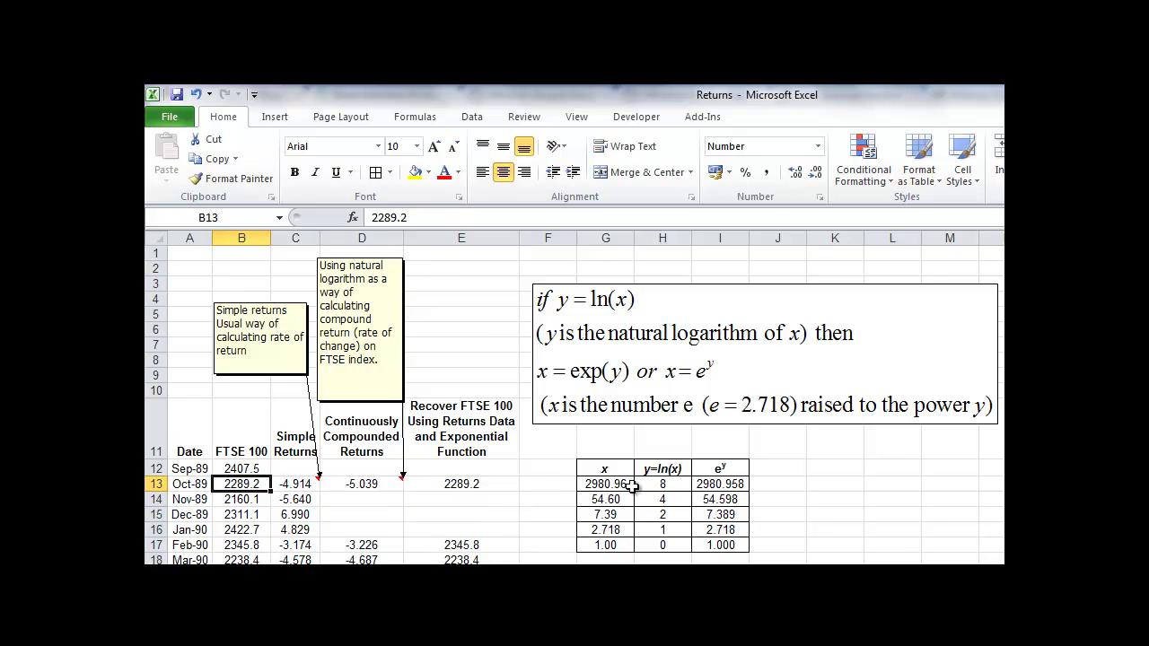
key(Right)
key(Right)
key(Right)
key(Right)
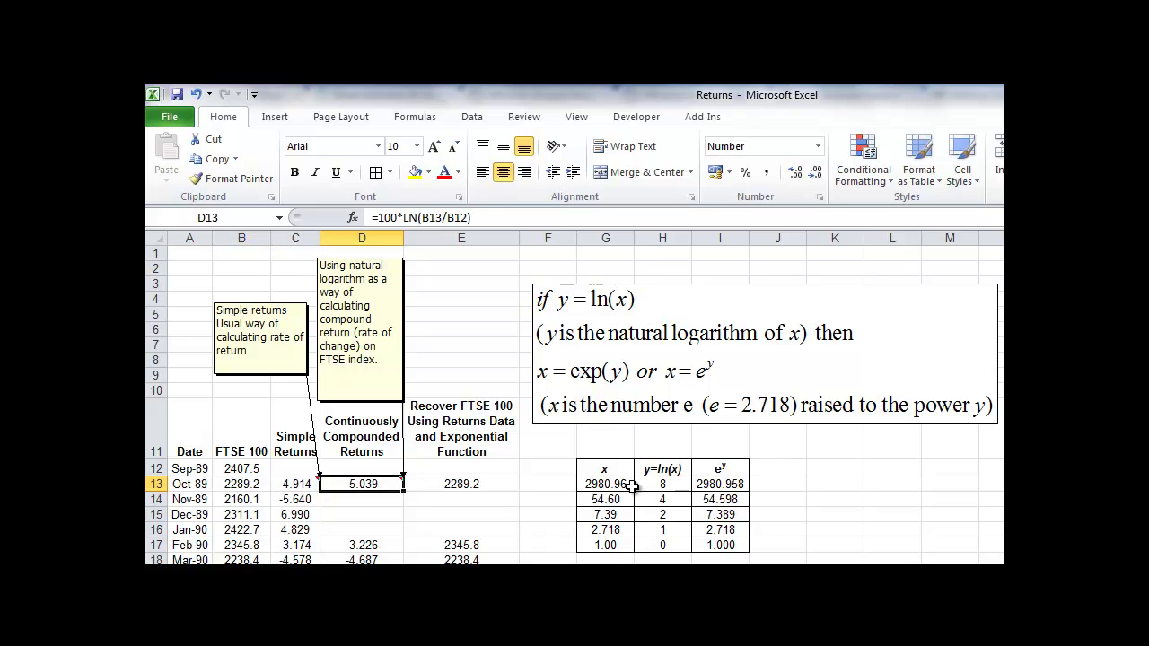
key(Left)
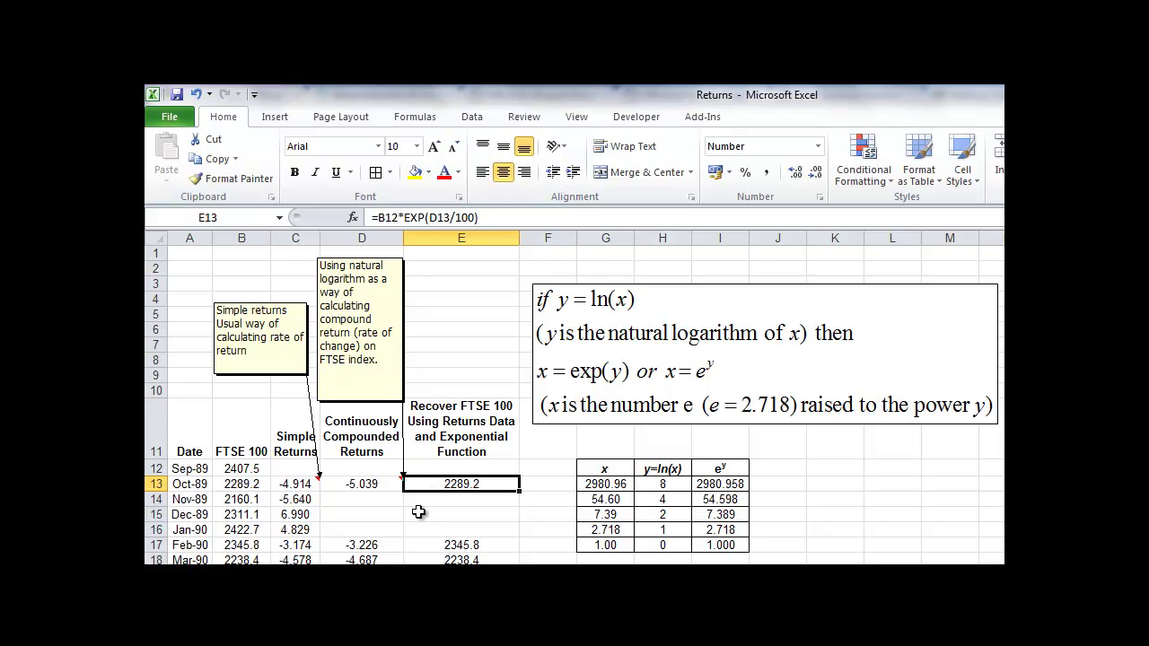
drag(368, 484, 511, 493)
click(376, 484)
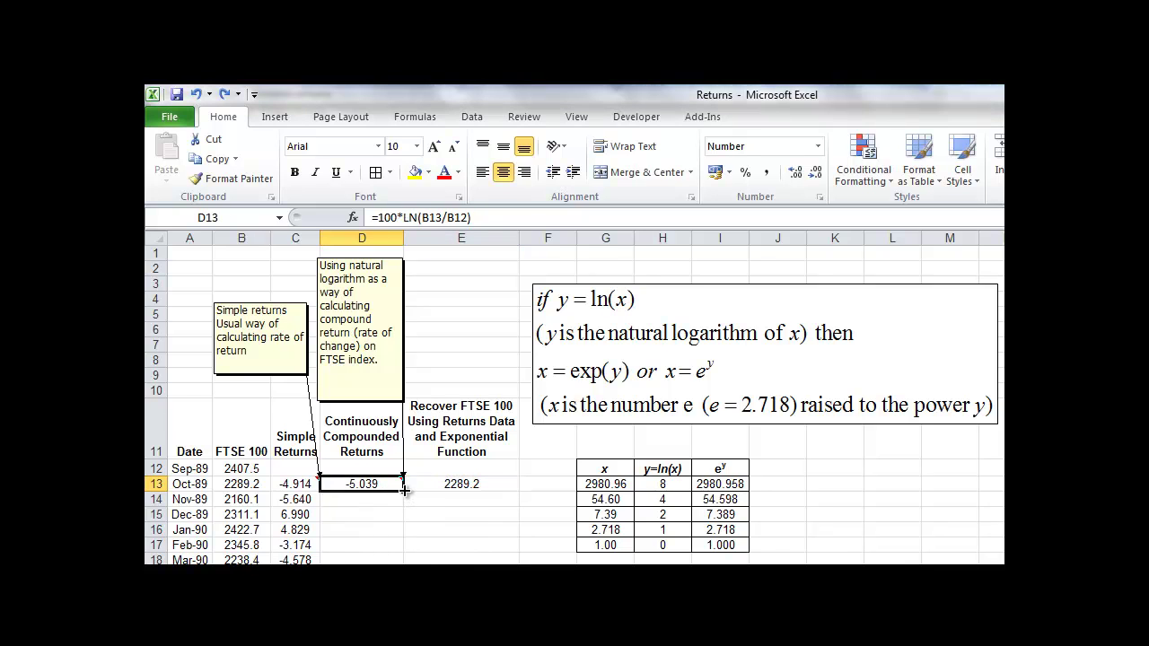
drag(403, 491, 507, 491)
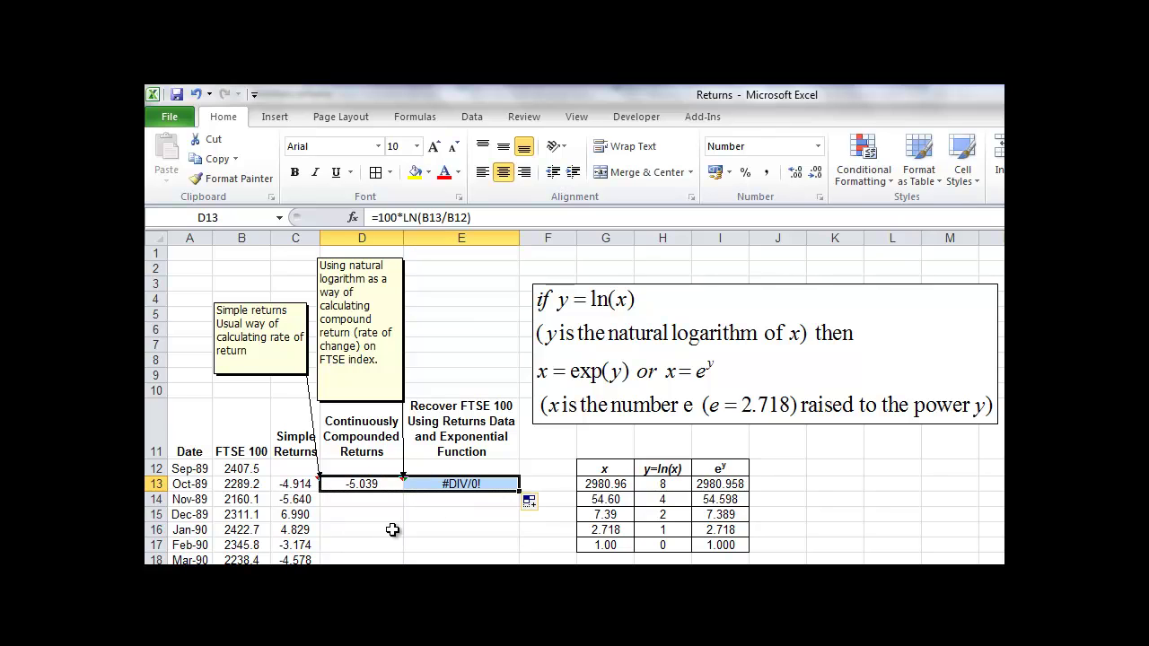
click(370, 484)
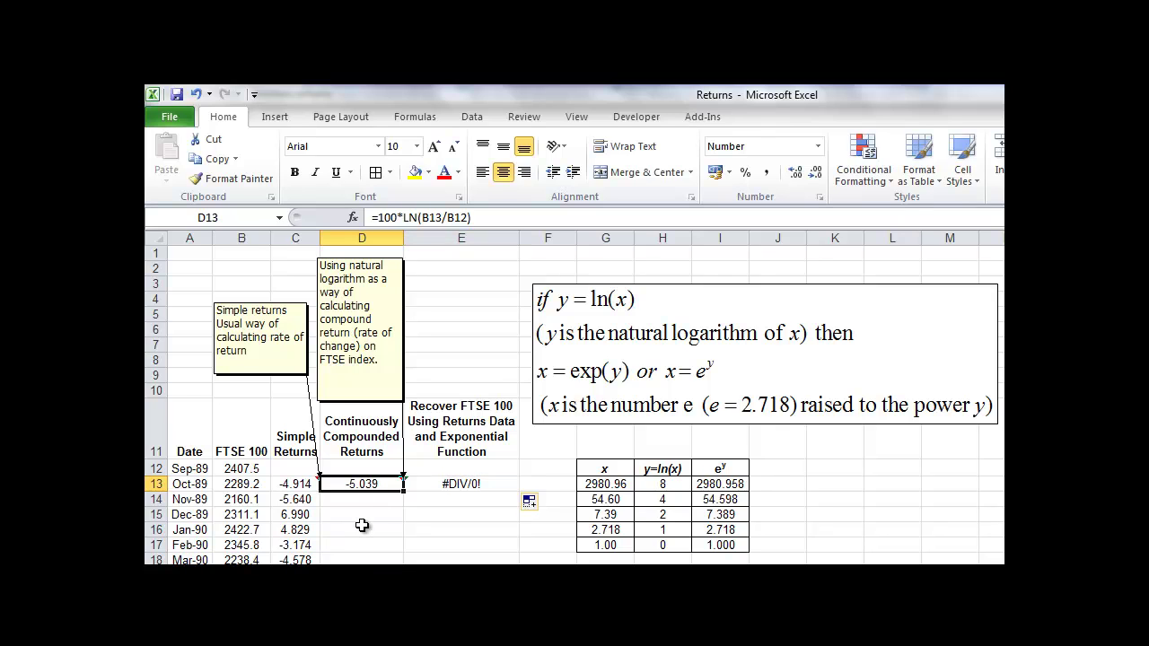
click(467, 490)
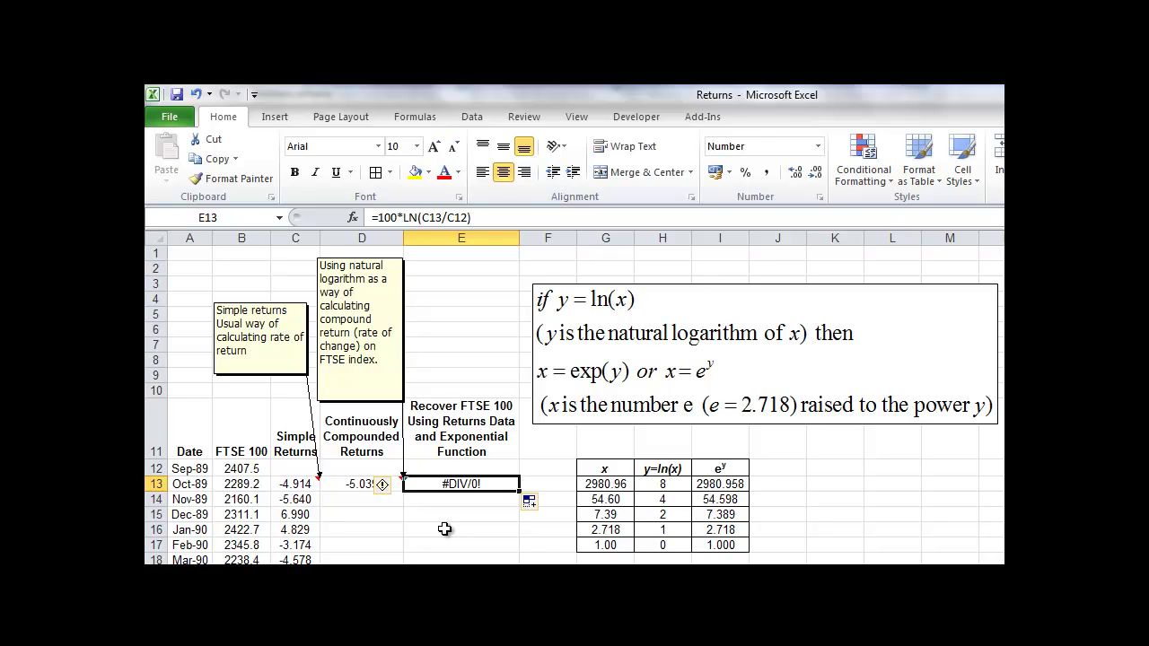
key(ctrl+z)
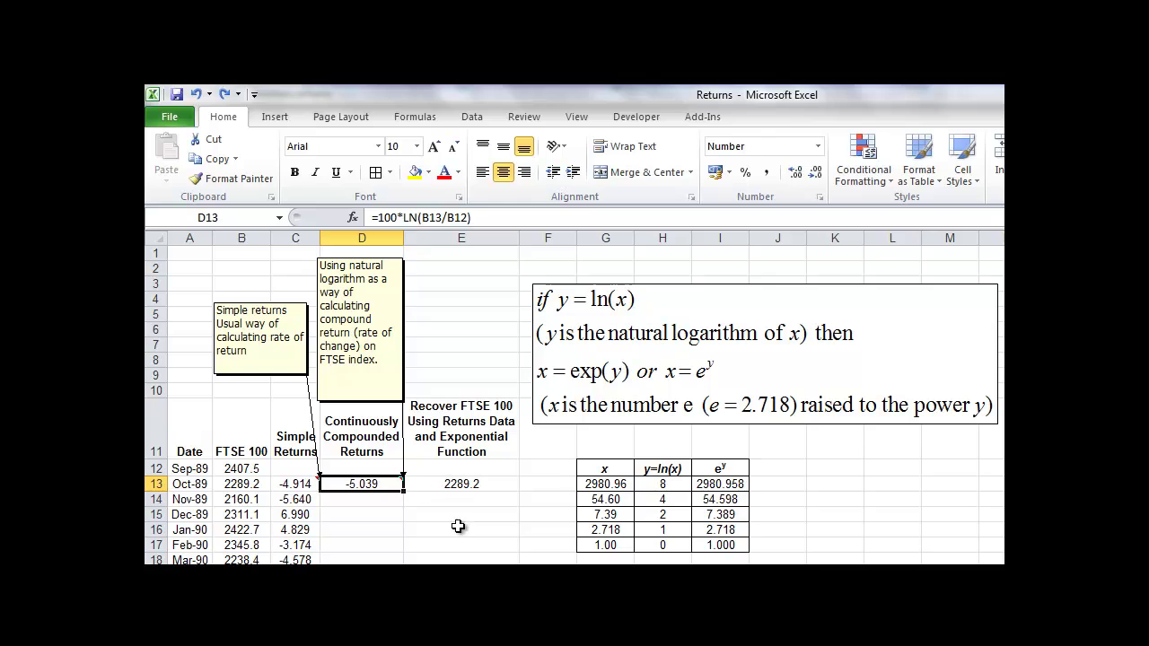
click(455, 528)
- Fill D13:E13 down the remaining months, e.g. Nov-89 log return -5.805 recovering 2160.1
drag(374, 484, 461, 483)
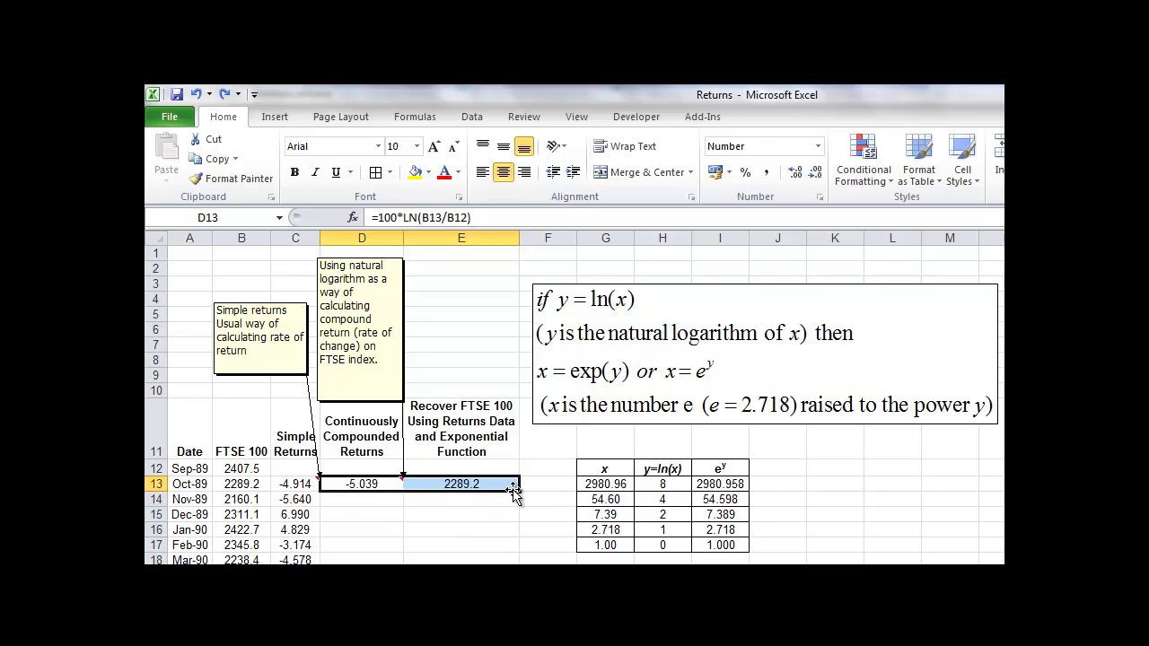
drag(518, 509, 510, 558)
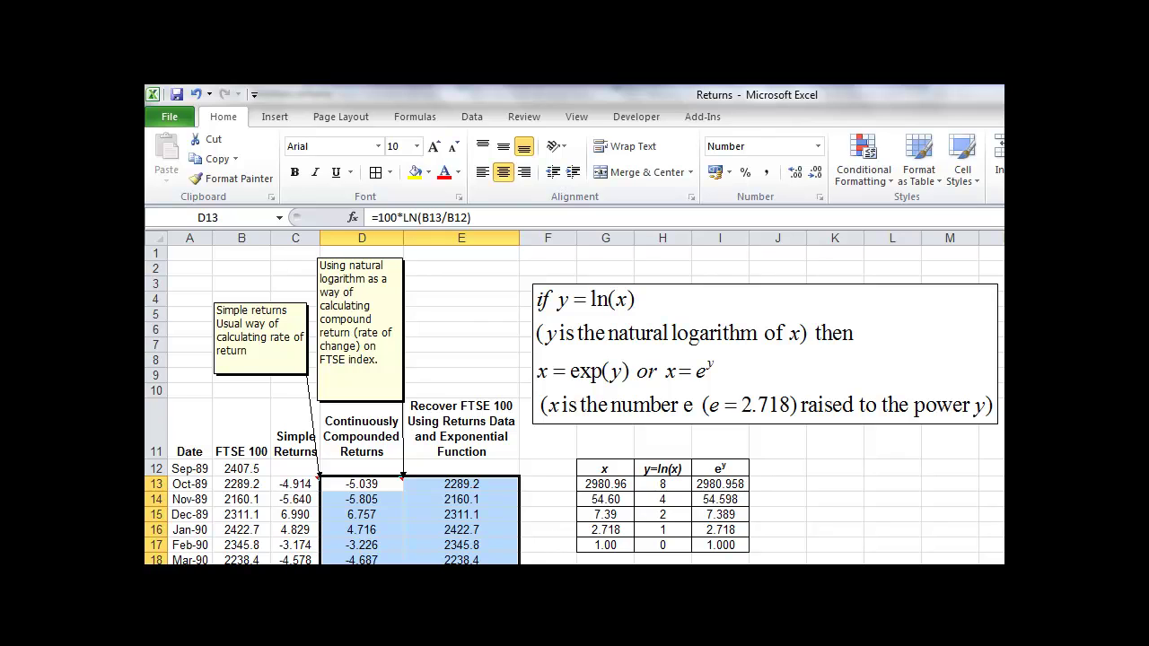
click(461, 621)
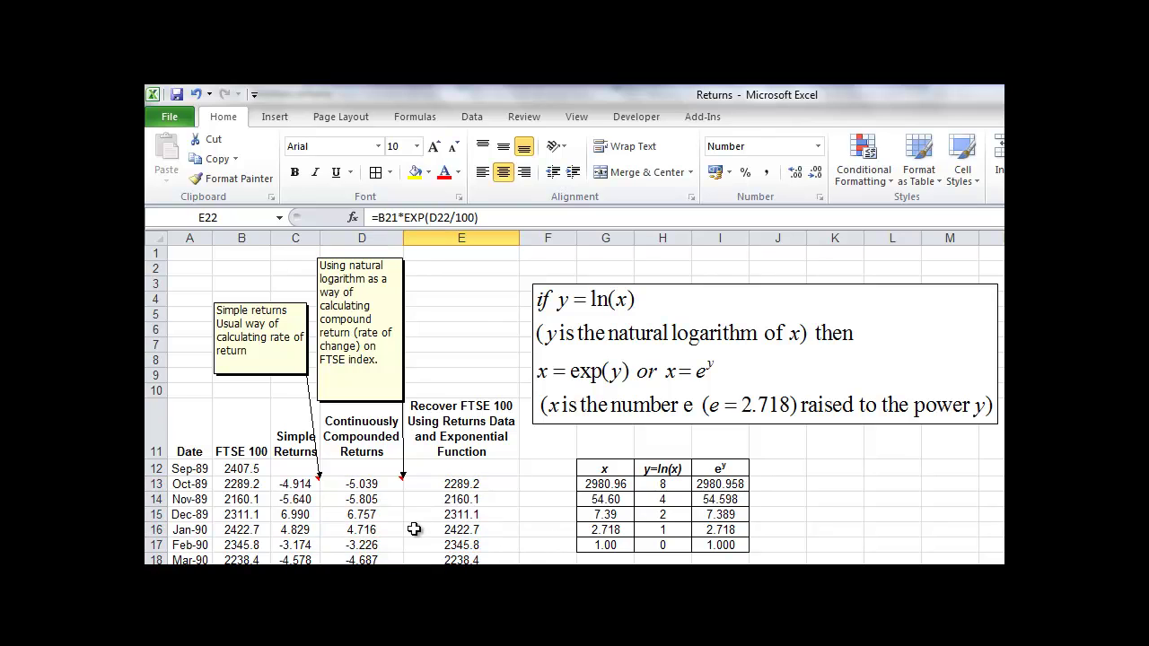
click(298, 483)
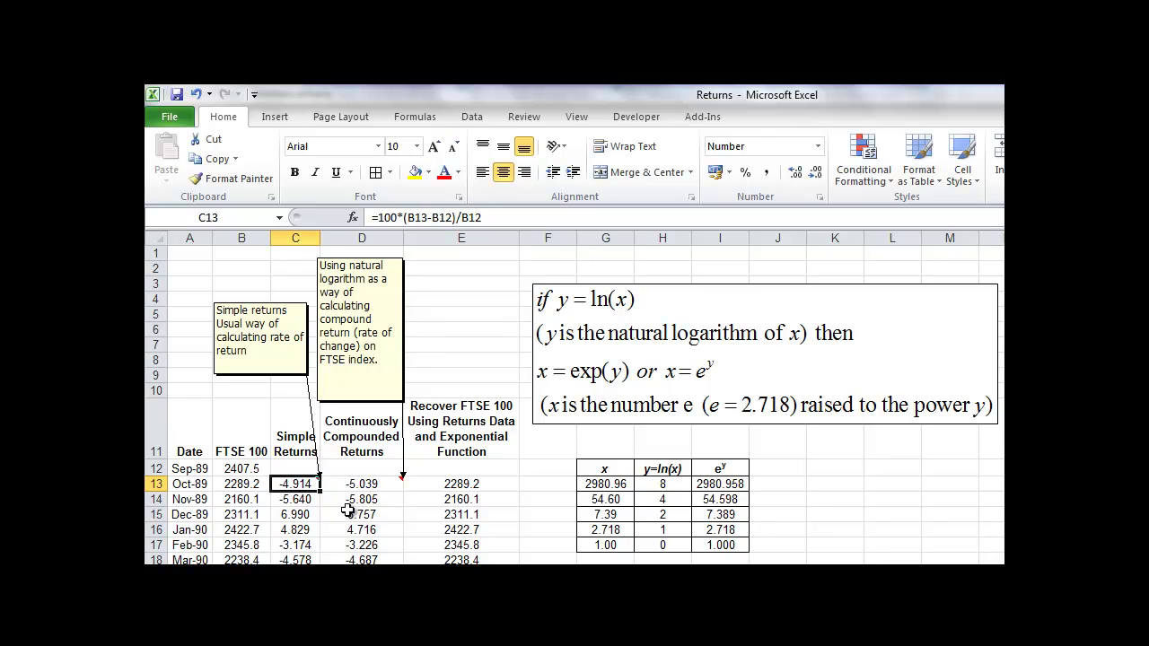
click(362, 483)
key(Down)
key(Down)
key(Down)
key(Down)
key(Down)
key(Down)
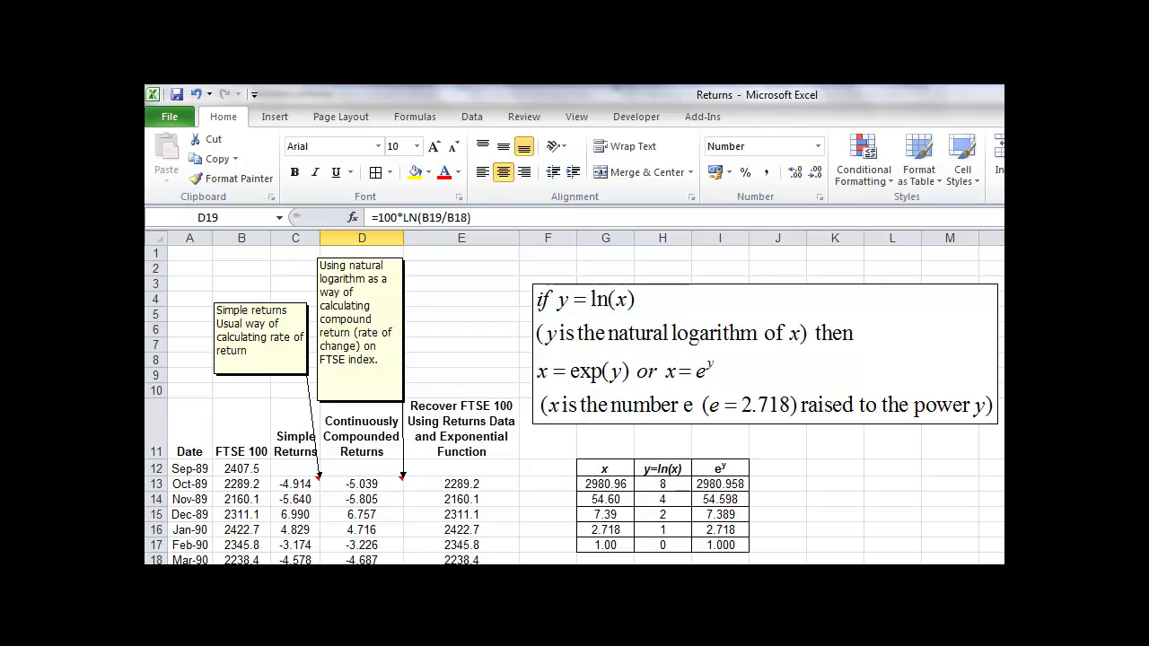